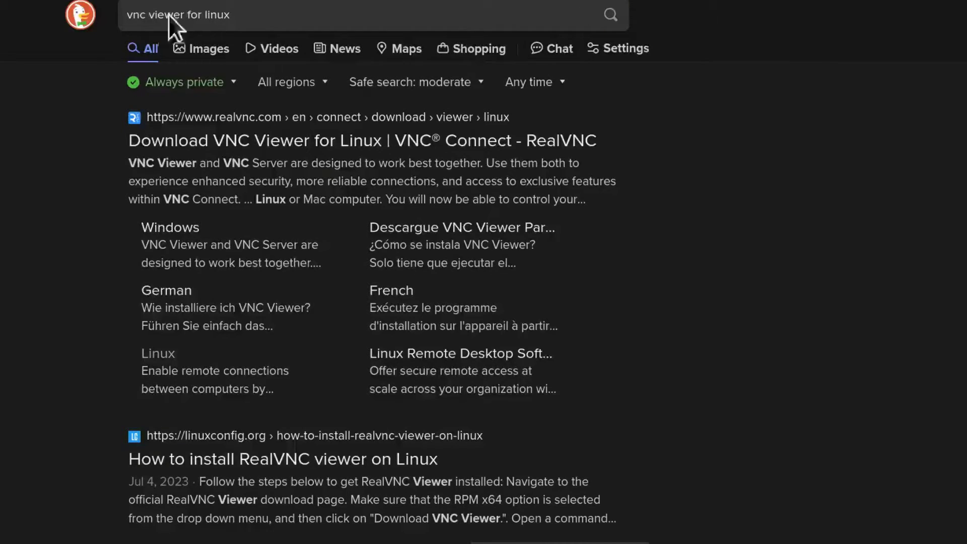
# Focus the DuckDuckGo search box to search for 'vnc viewer for linux'.
pyautogui.click(129, 21)
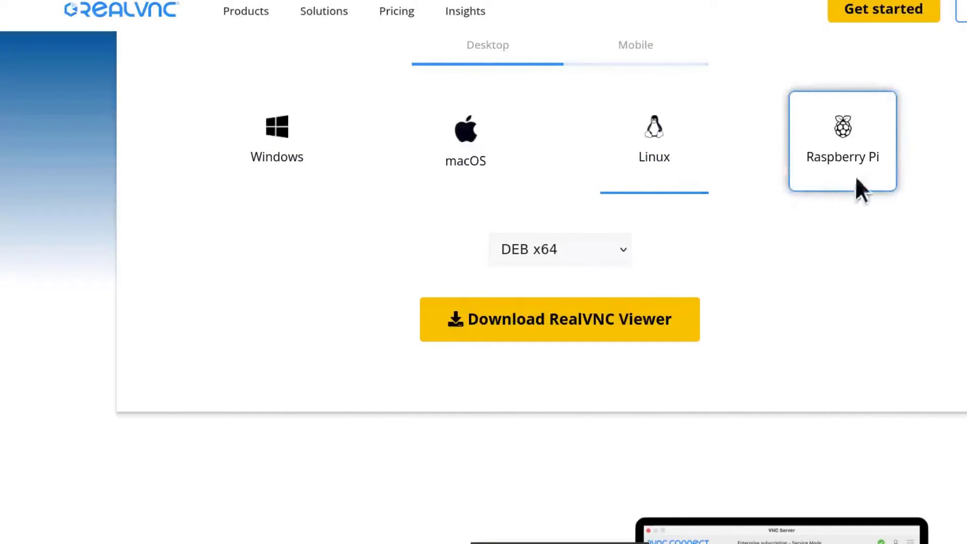
# Keep DEB x64 as the Linux package format and download RealVNC Viewer.
pyautogui.click(621, 250)
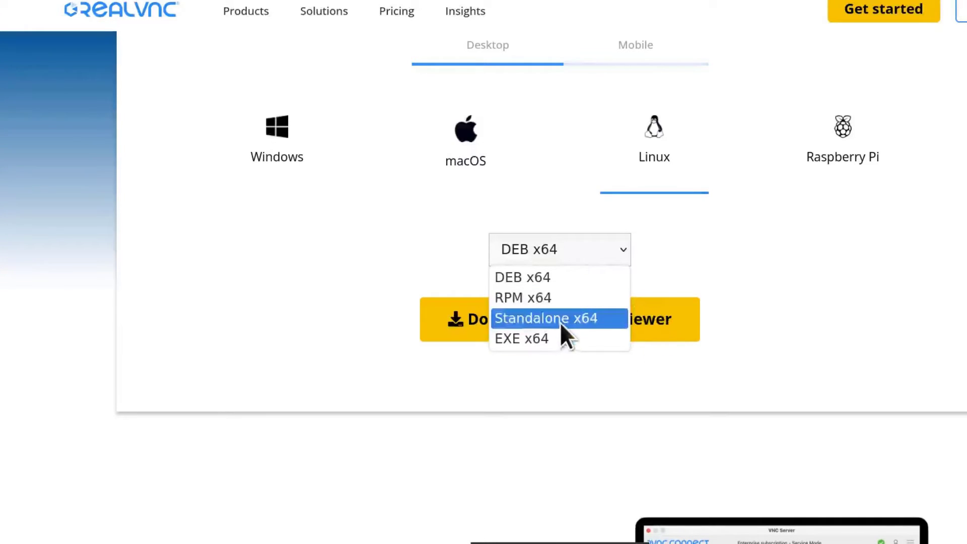
pyautogui.click(820, 230)
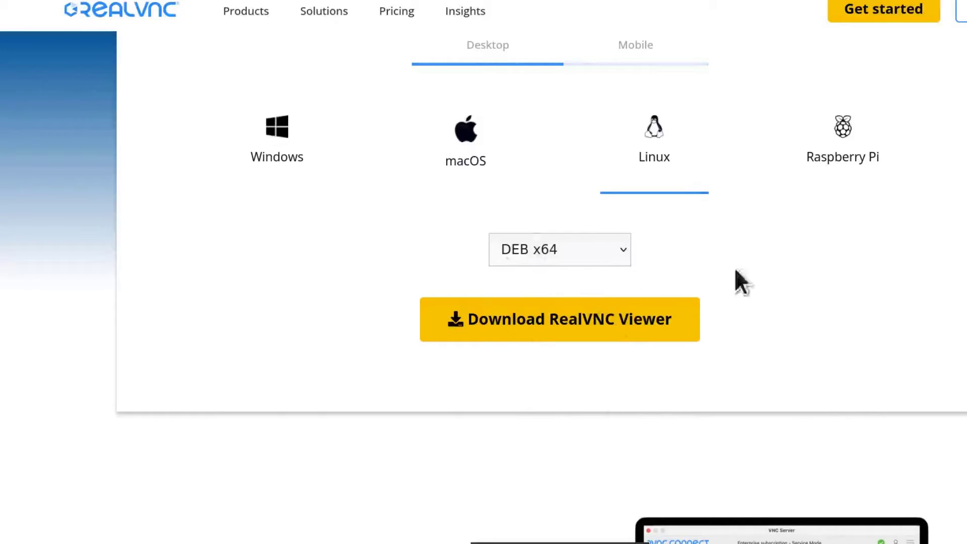
pyautogui.click(559, 321)
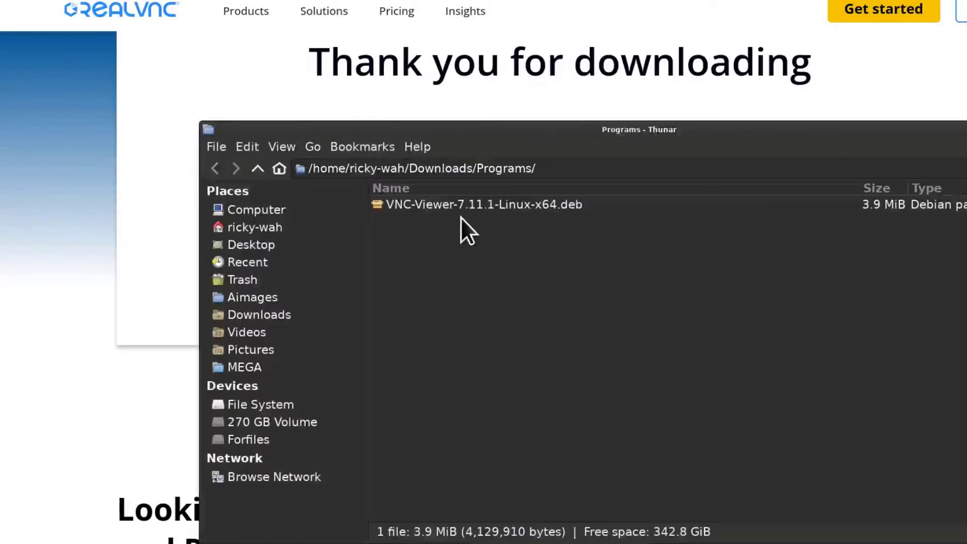
# Check VNC-Viewer-7.11.1-Linux-x64.deb in Programs, then bring up the folder's context menu.
pyautogui.click(460, 207)
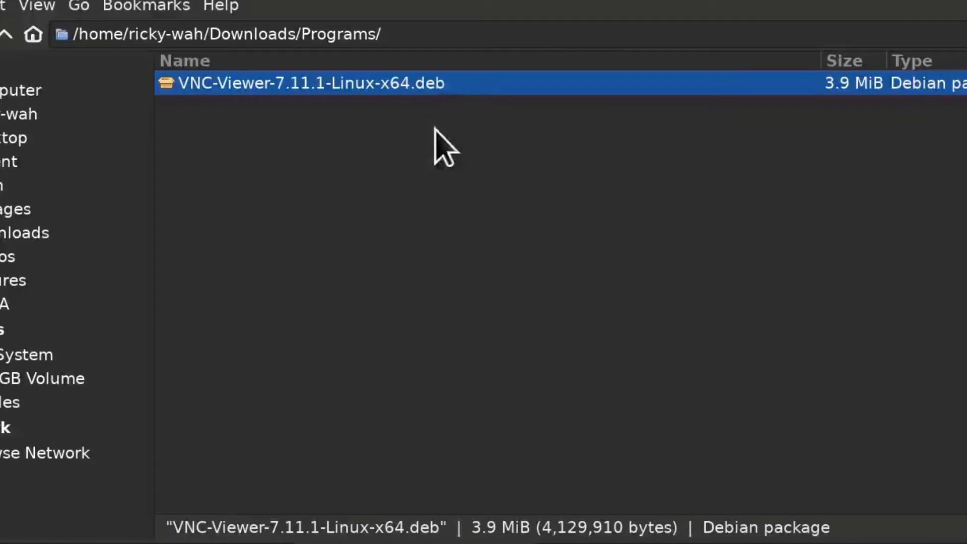
pyautogui.click(357, 180)
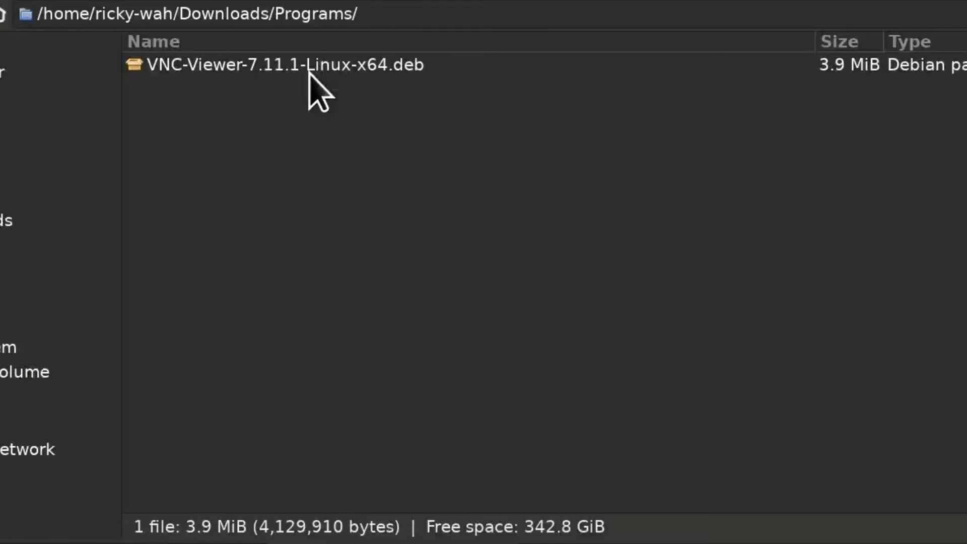
pyautogui.rightClick(334, 115)
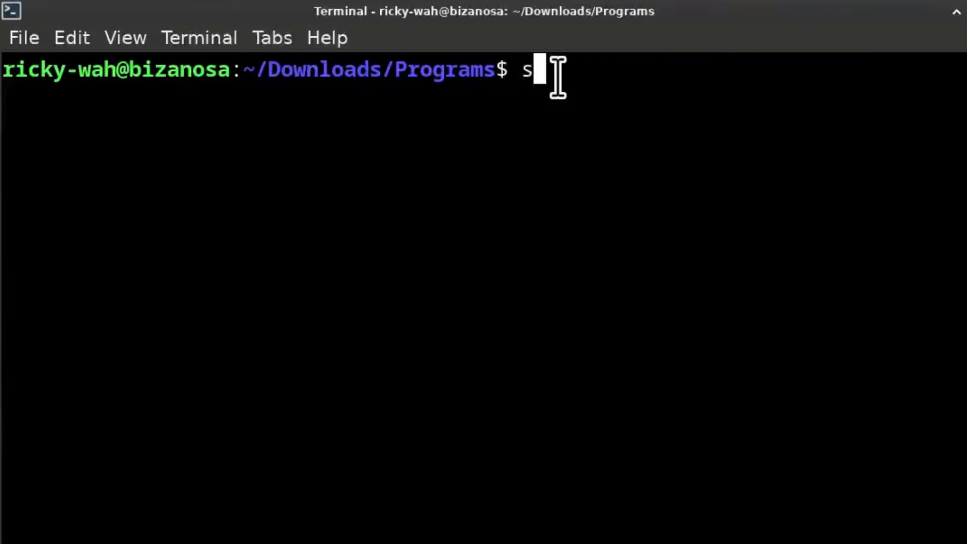
pyautogui.write('udo')
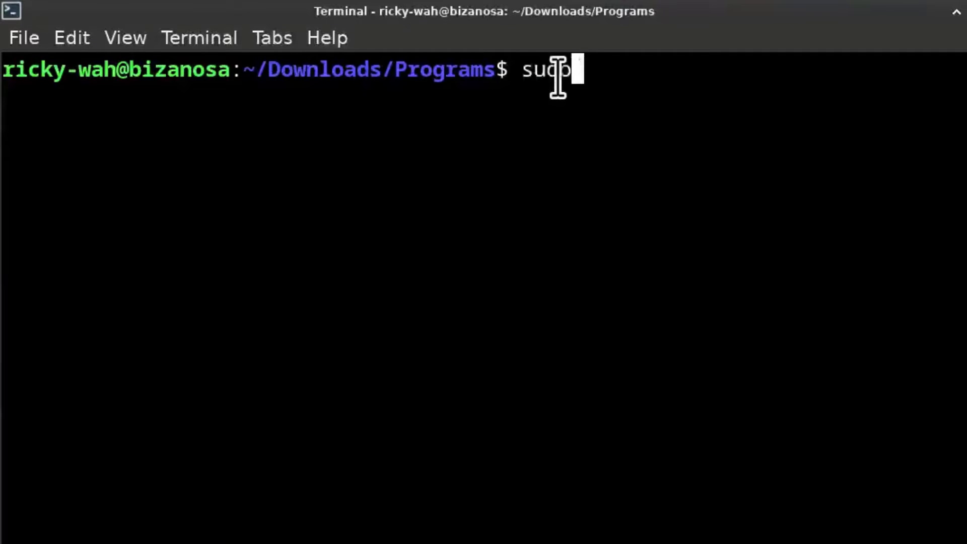
pyautogui.write(' apt ')
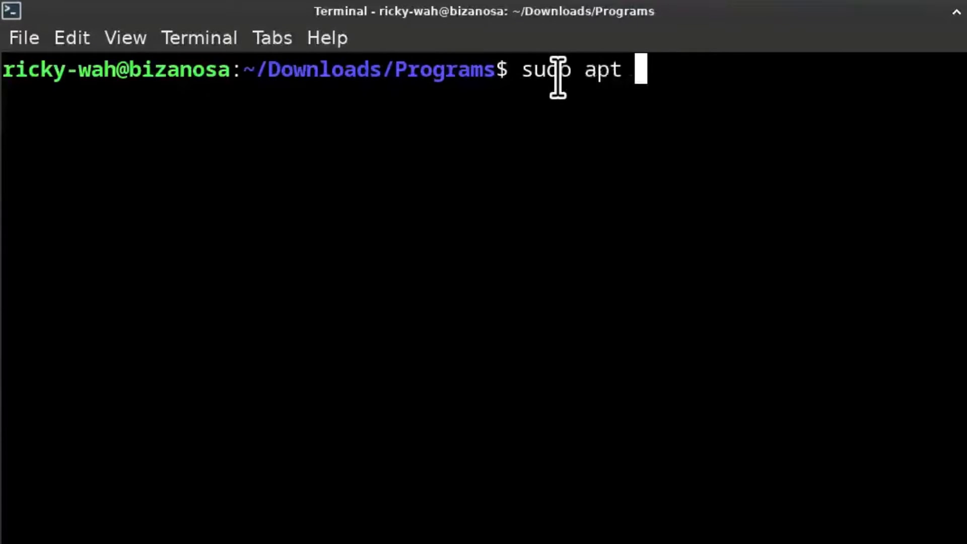
pyautogui.write('install ')
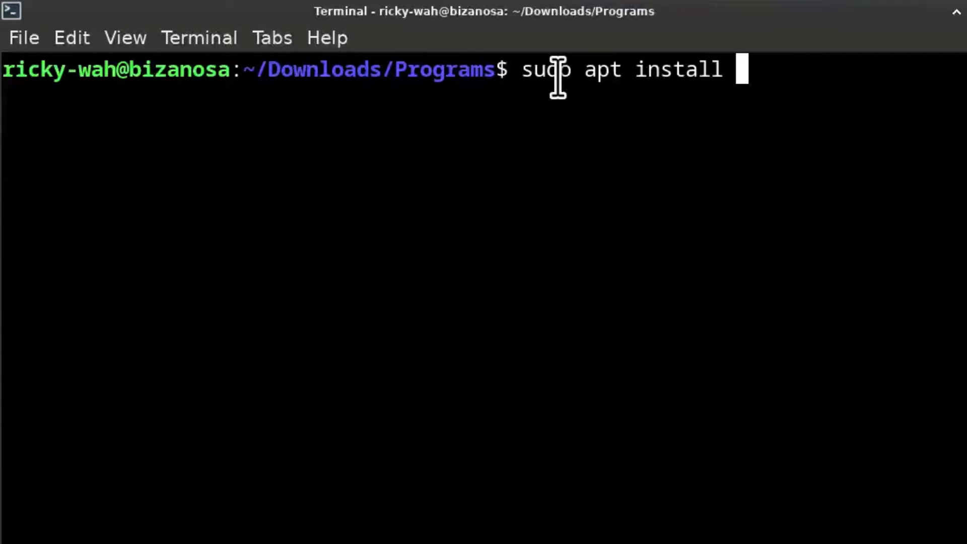
pyautogui.write('VNC')
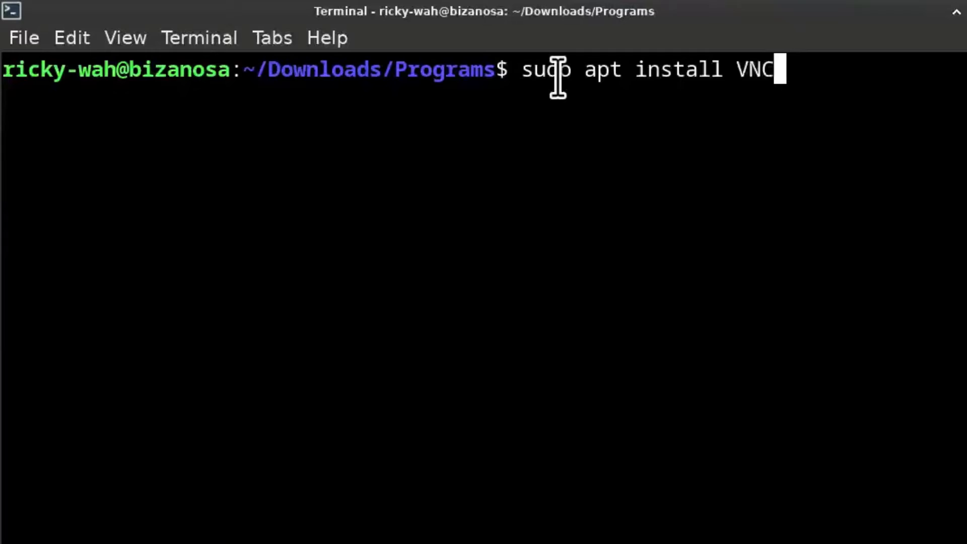
# Leave '#sudo apt install' at the prompt after checking the .deb file in Programs.
pyautogui.press('BackSpace')
pyautogui.press('BackSpace')
pyautogui.press('BackSpace')
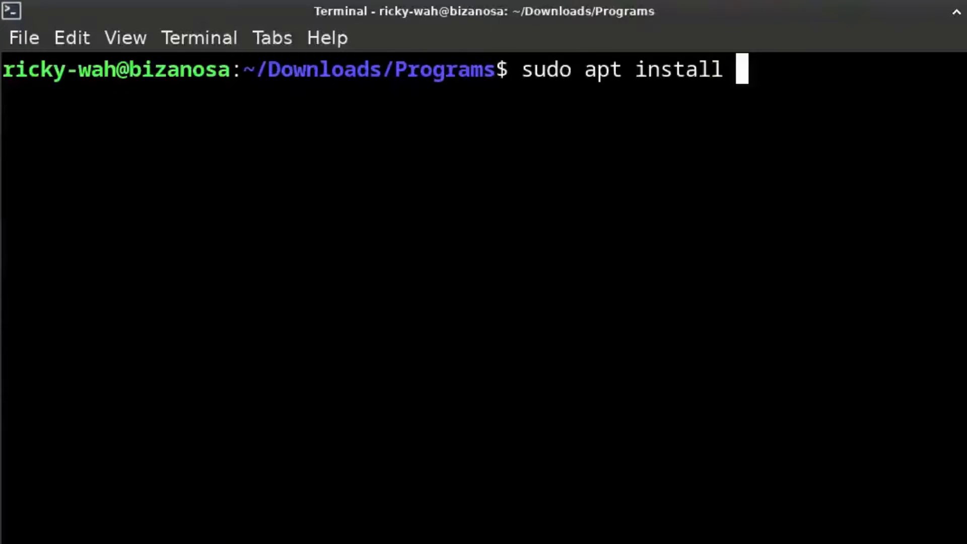
pyautogui.click(32, 496)
pyautogui.click(83, 427)
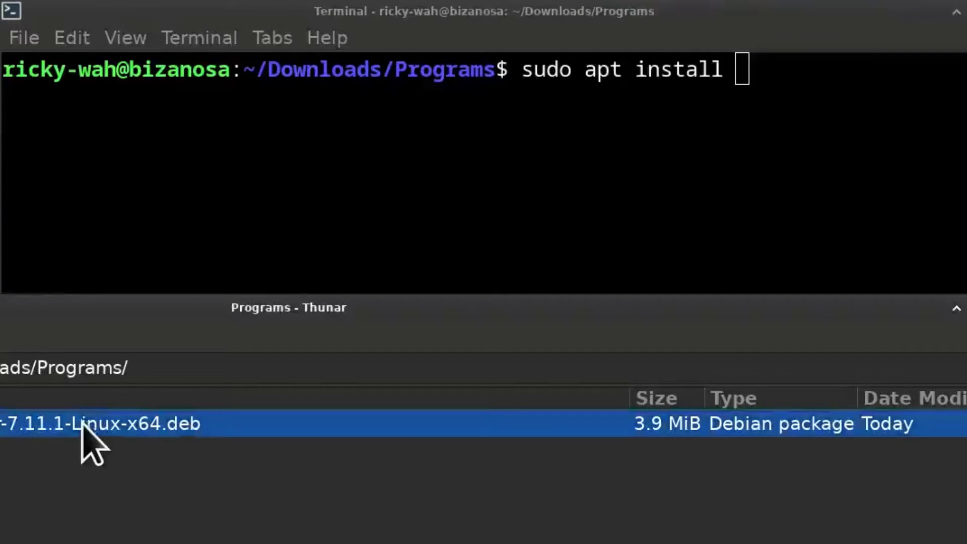
pyautogui.click(785, 68)
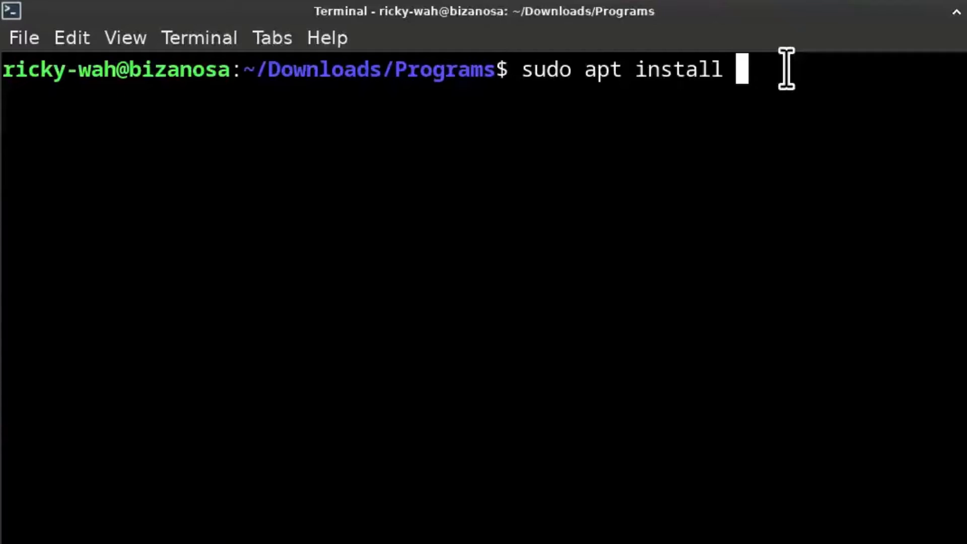
pyautogui.press('Left')
pyautogui.press('Left')
pyautogui.press('Left')
pyautogui.press('Left')
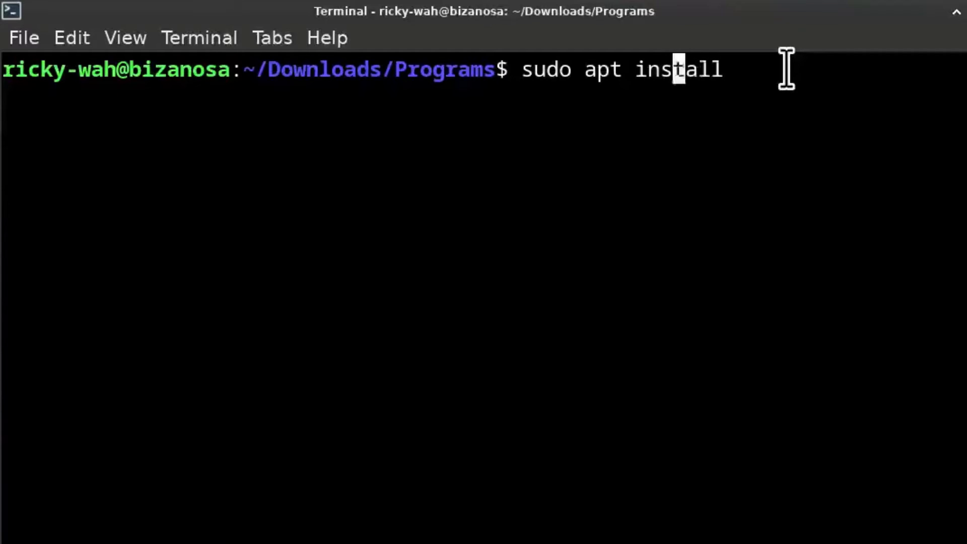
pyautogui.press('Left')
pyautogui.press('Left')
pyautogui.press('Left')
pyautogui.press('Left')
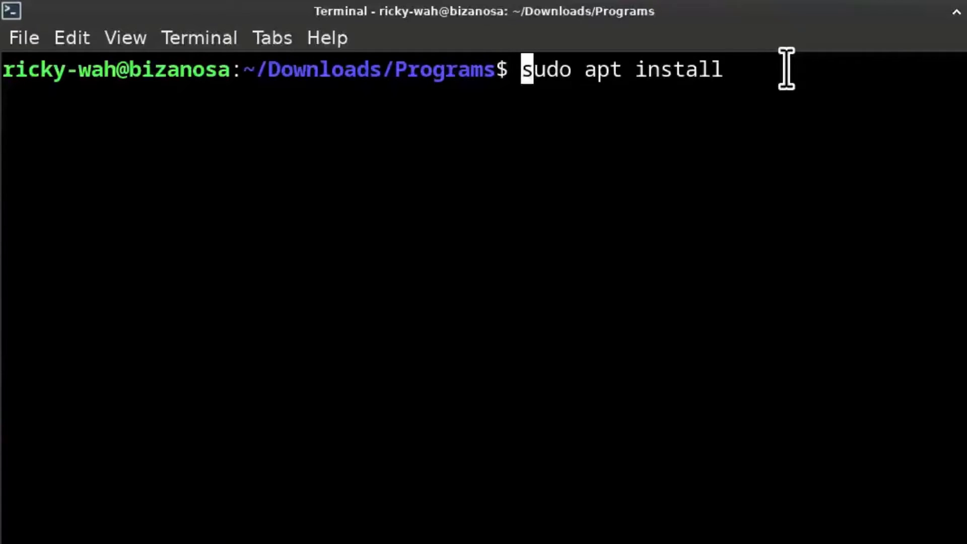
pyautogui.write('#')
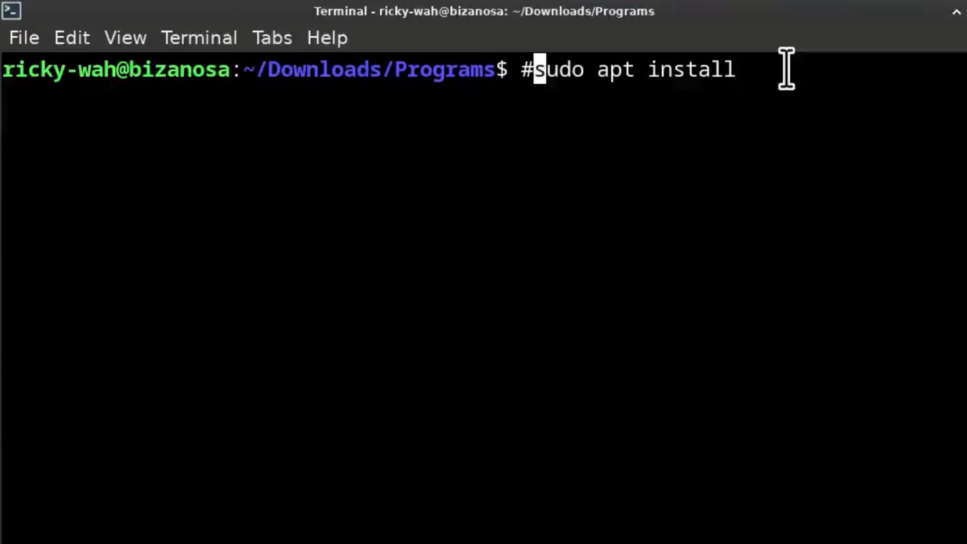
# List the Programs folder and recall the install command with the # removed.
pyautogui.press('Return')
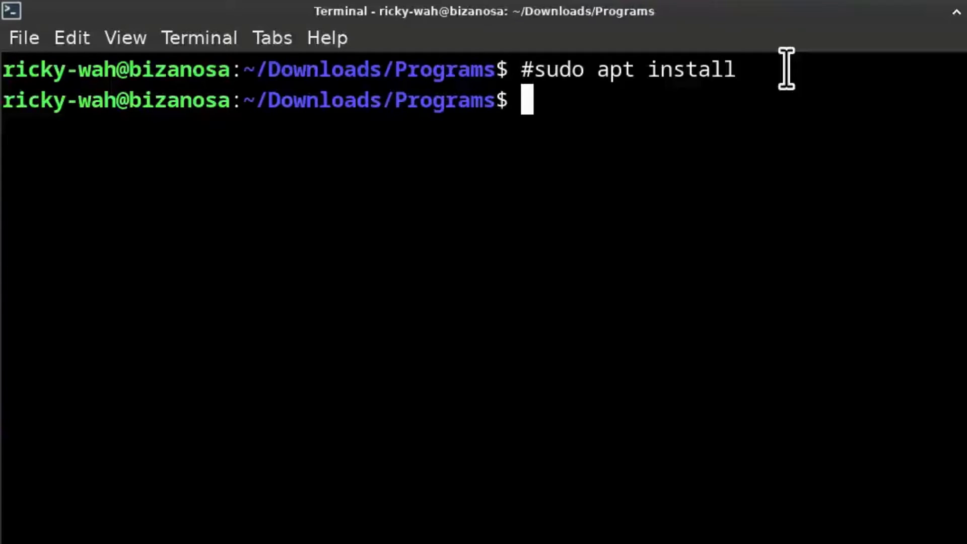
pyautogui.write('ls')
pyautogui.press('Return')
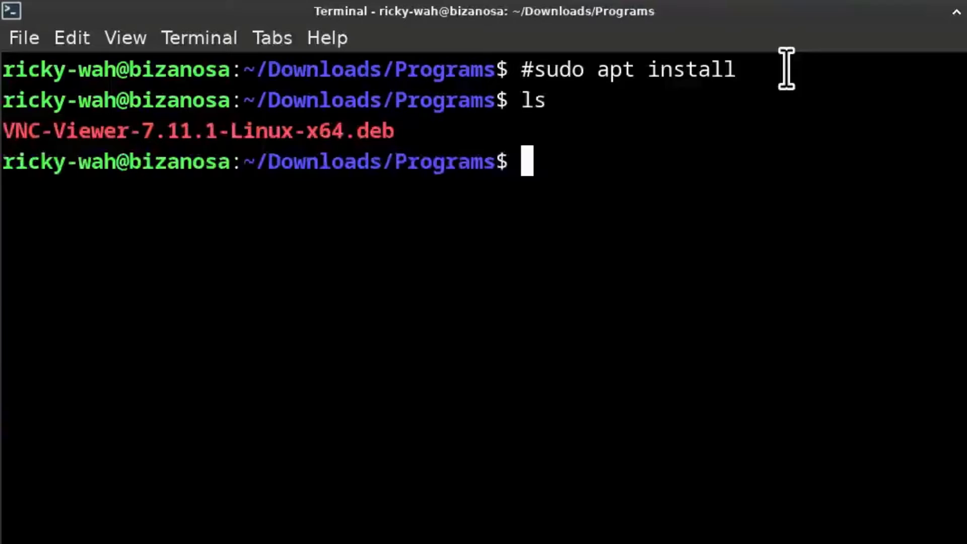
pyautogui.press('Up')
pyautogui.press('Up')
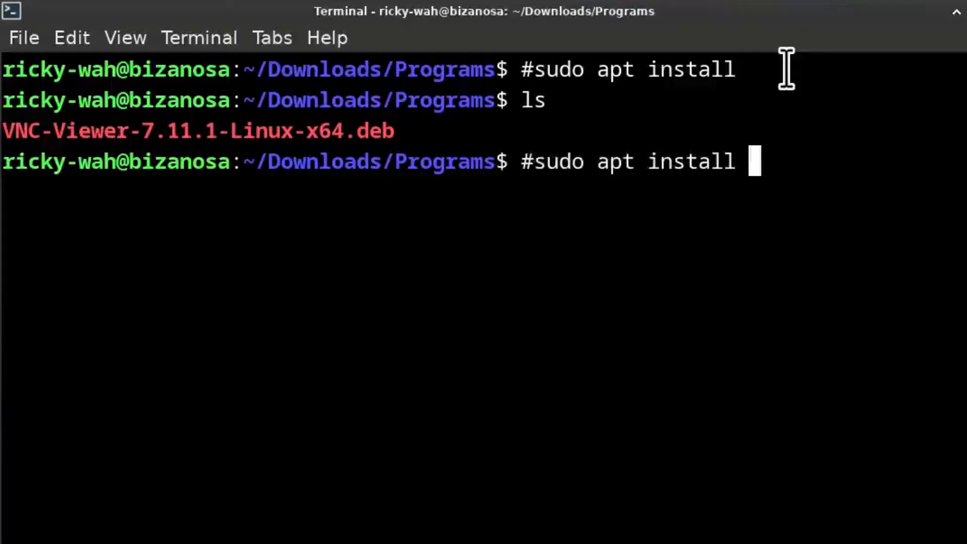
pyautogui.press('Left')
pyautogui.press('Left')
pyautogui.press('Left')
pyautogui.press('Left')
pyautogui.press('Left')
pyautogui.press('Left')
pyautogui.press('Left')
pyautogui.press('Left')
pyautogui.press('Left')
pyautogui.press('Left')
pyautogui.press('Left')
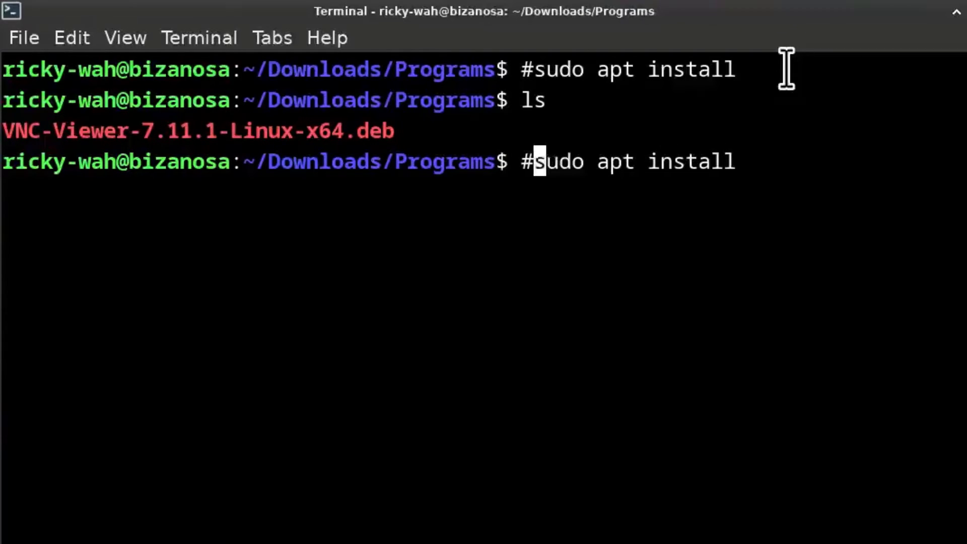
pyautogui.press('BackSpace')
pyautogui.press('Right')
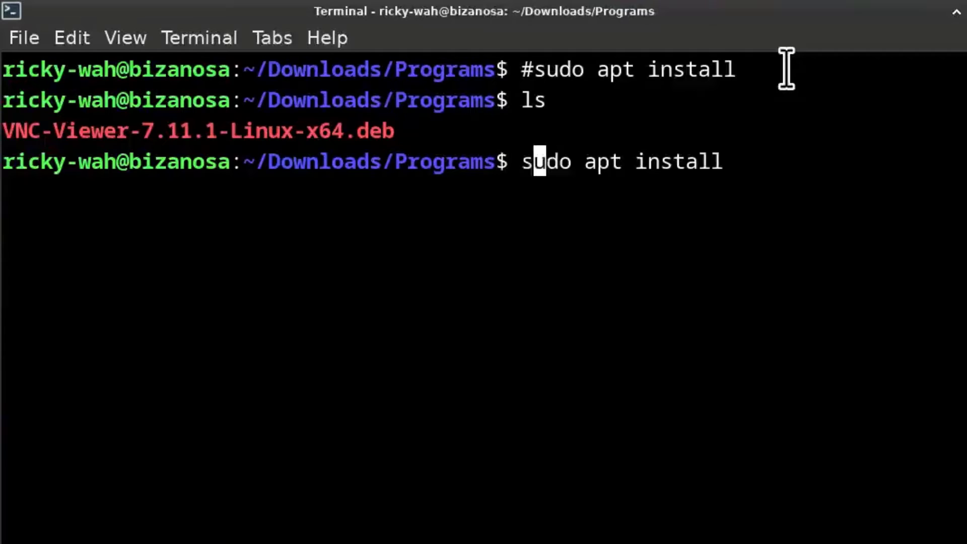
pyautogui.press('Right')
pyautogui.press('Right')
pyautogui.press('Right')
pyautogui.press('Right')
pyautogui.press('Right')
pyautogui.press('Right')
pyautogui.press('Right')
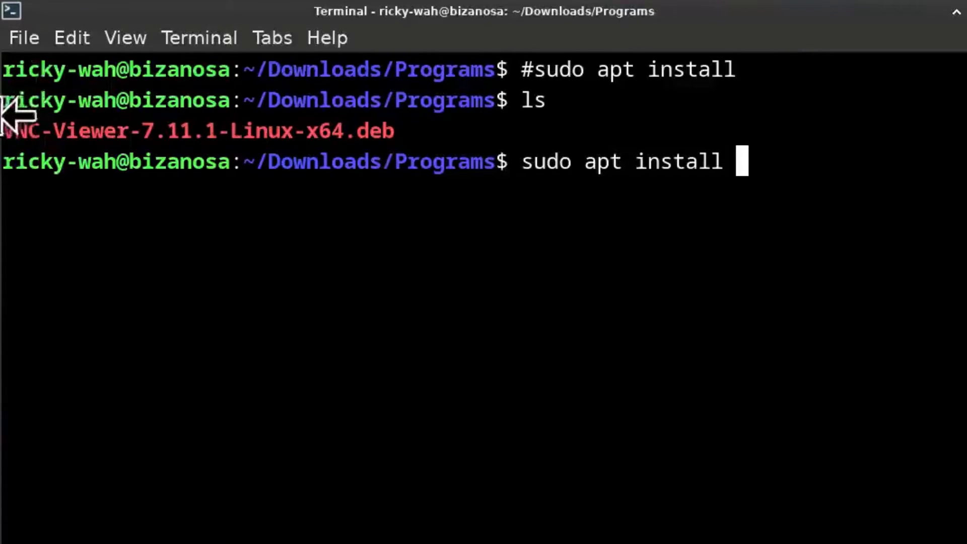
# Paste VNC-Viewer-7.11.1-Linux-x64.deb into sudo apt install and run it with the password.
pyautogui.moveTo(7, 133); pyautogui.dragTo(394, 131)
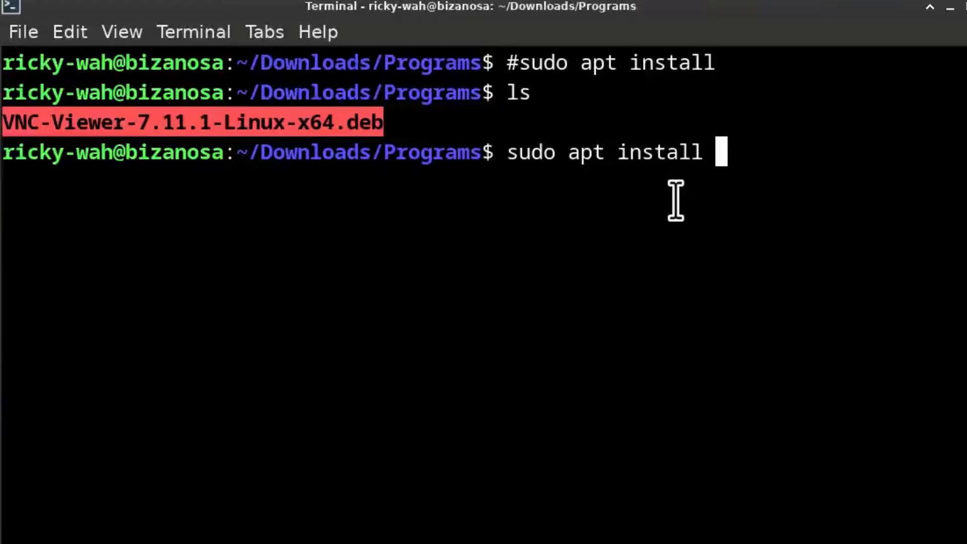
pyautogui.middleClick(648, 183)
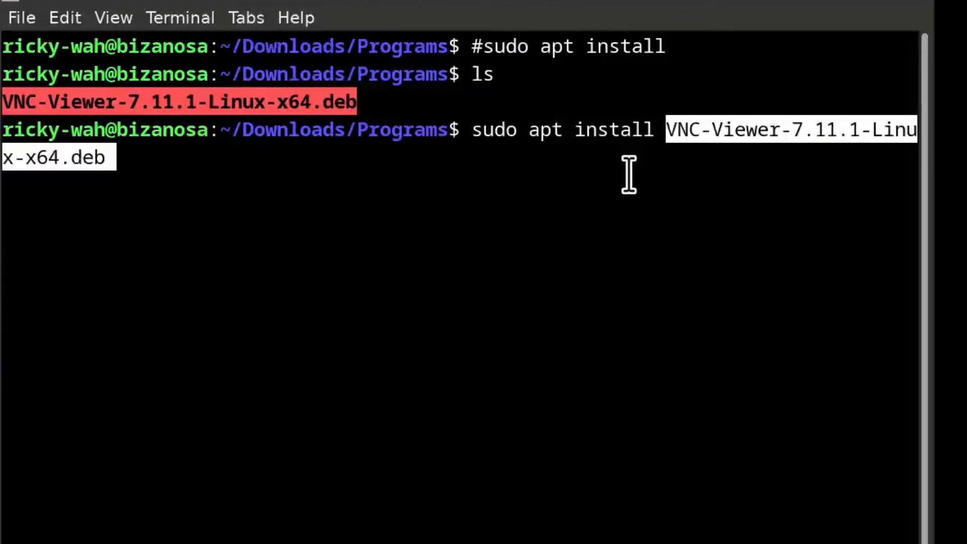
pyautogui.press('Return')
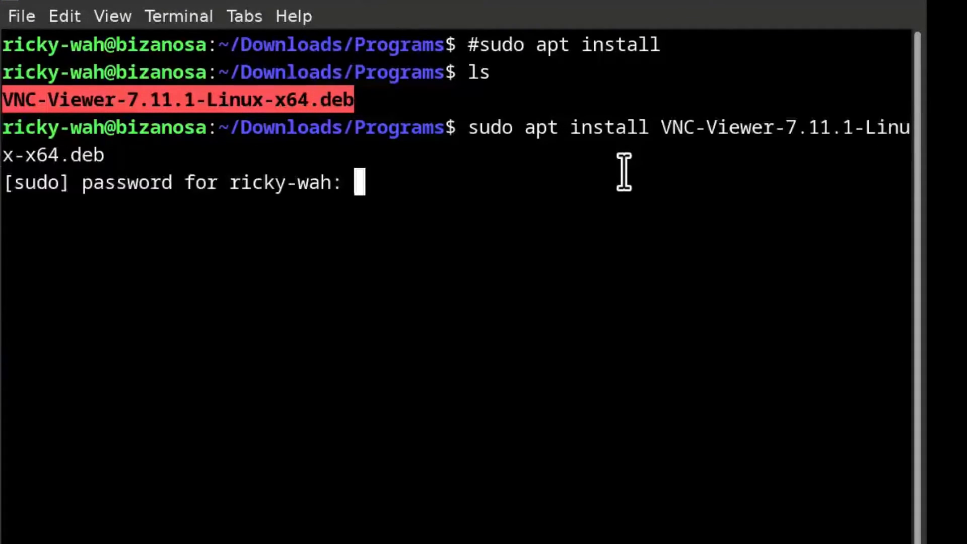
pyautogui.press('Return')
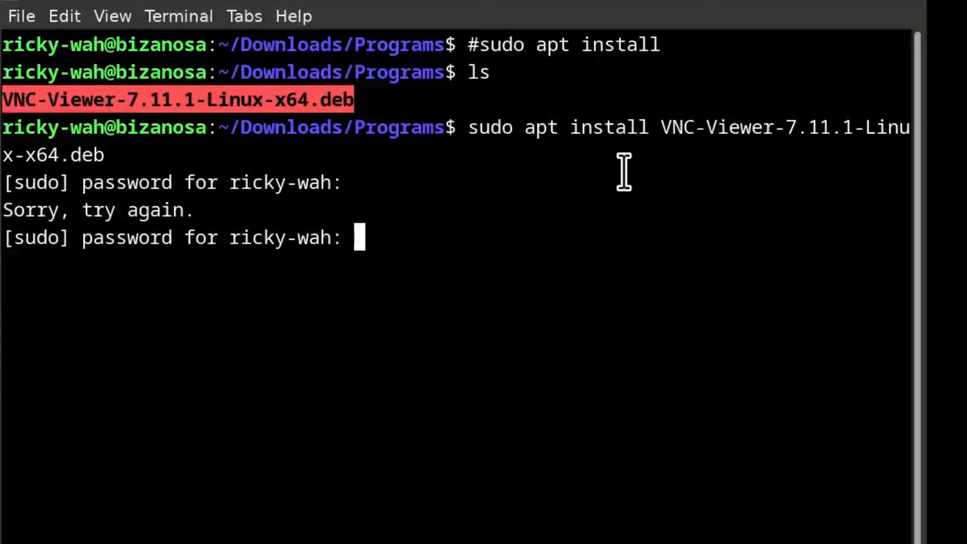
pyautogui.press('Return')
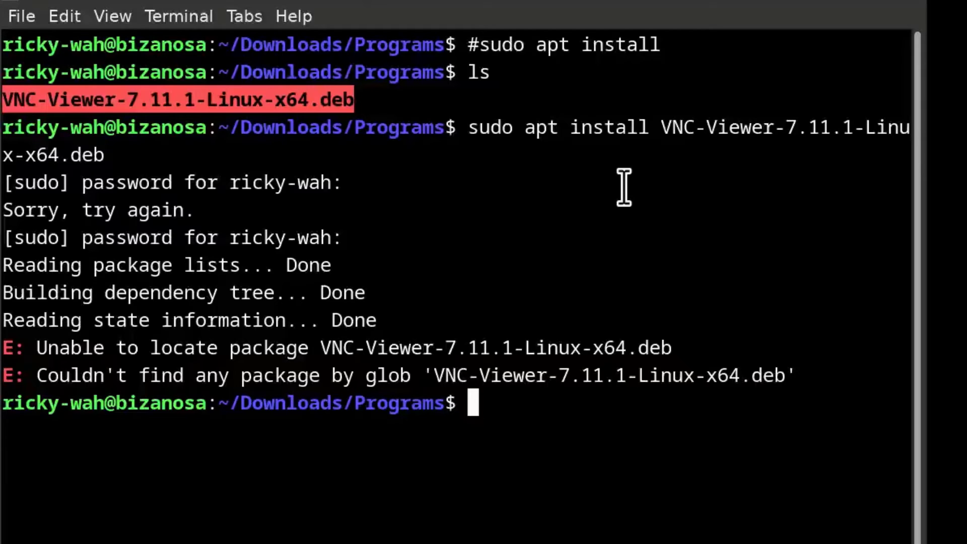
# Rerun apt install with ./VNC-Viewer-7.11.1-Linux-x64.deb to install realvnc-vnc-viewer 7.11.1.26.
pyautogui.press('Up')
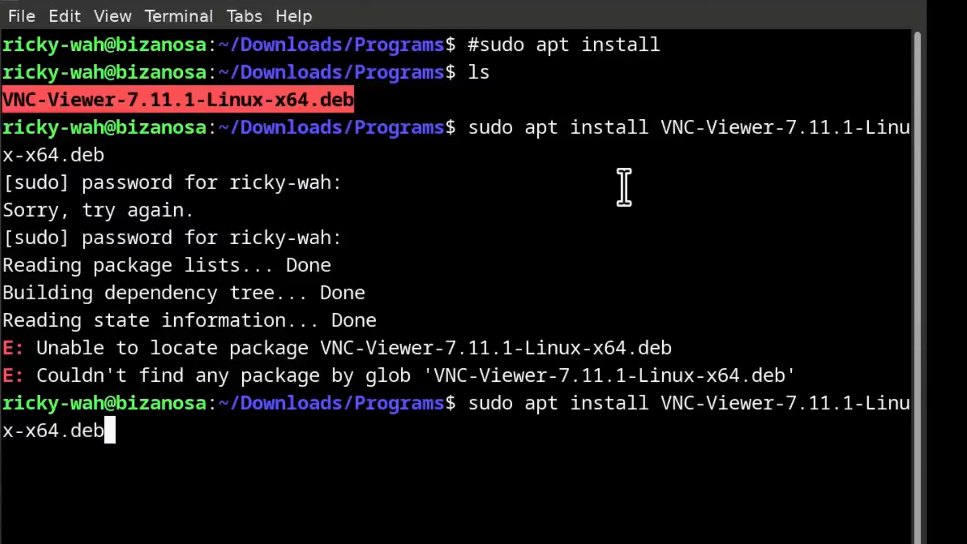
pyautogui.hotkey('ctrl', 'Left')
pyautogui.hotkey('ctrl', 'Left')
pyautogui.hotkey('ctrl', 'Left')
pyautogui.write('./')
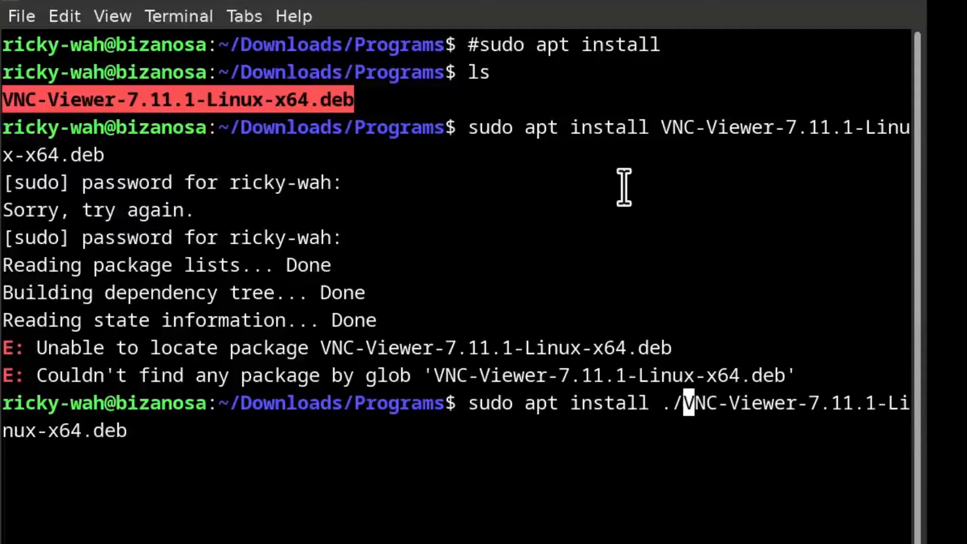
pyautogui.press('Return')
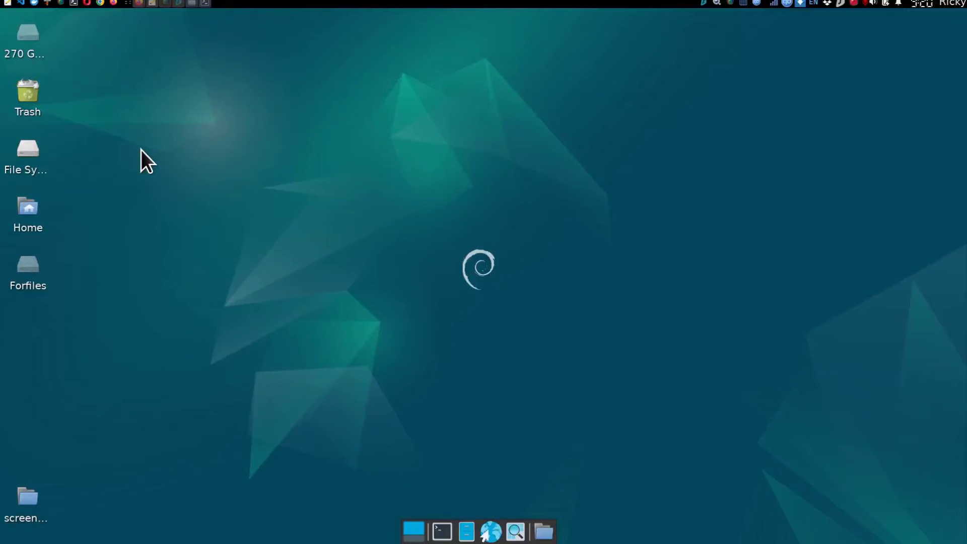
# Launch VNC Viewer from the Applications menu and accept its license agreement.
pyautogui.click(7, 3)
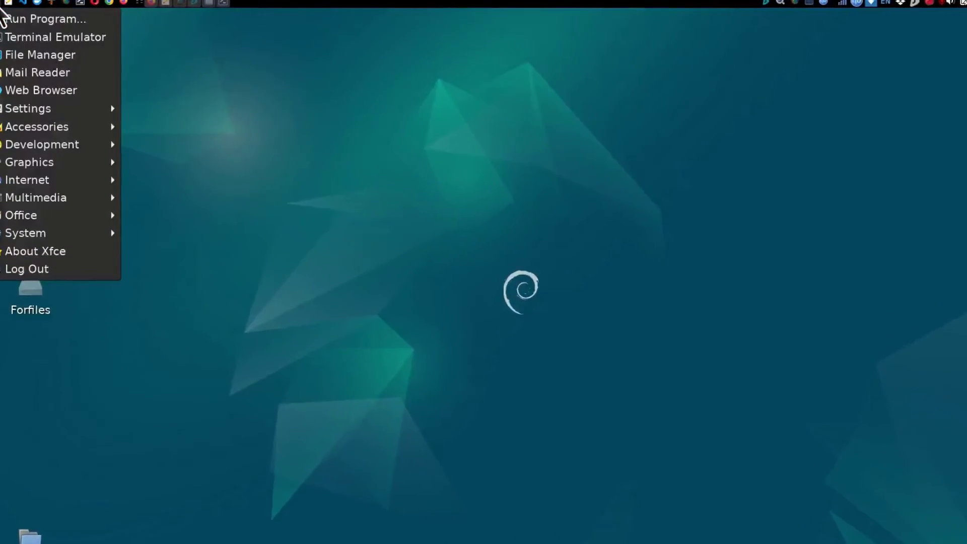
pyautogui.moveTo(33, 222)
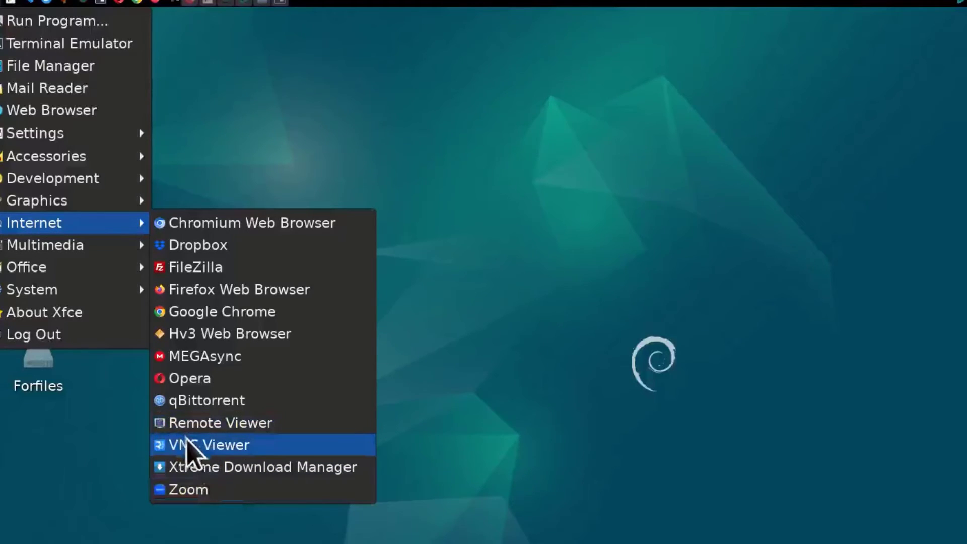
pyautogui.click(195, 444)
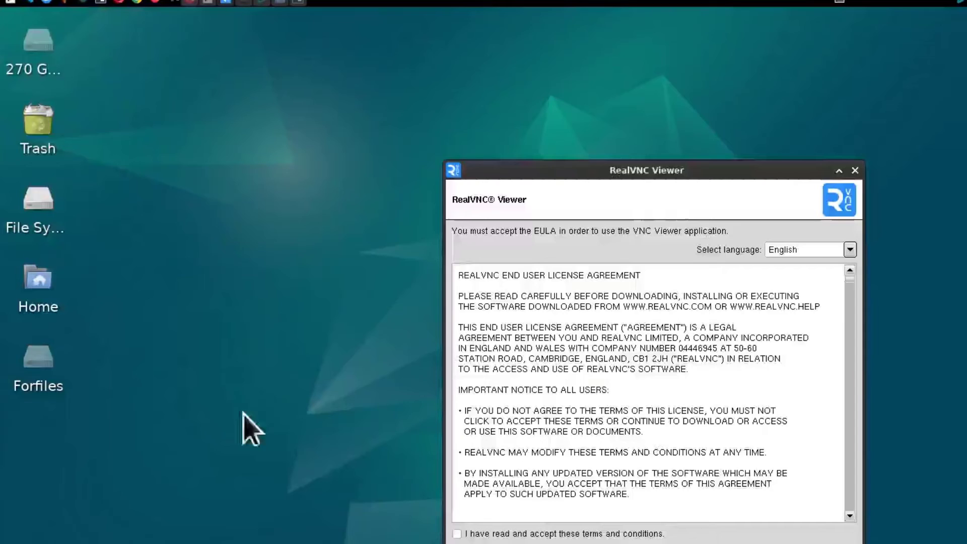
pyautogui.moveTo(678, 174); pyautogui.dragTo(499, 205)
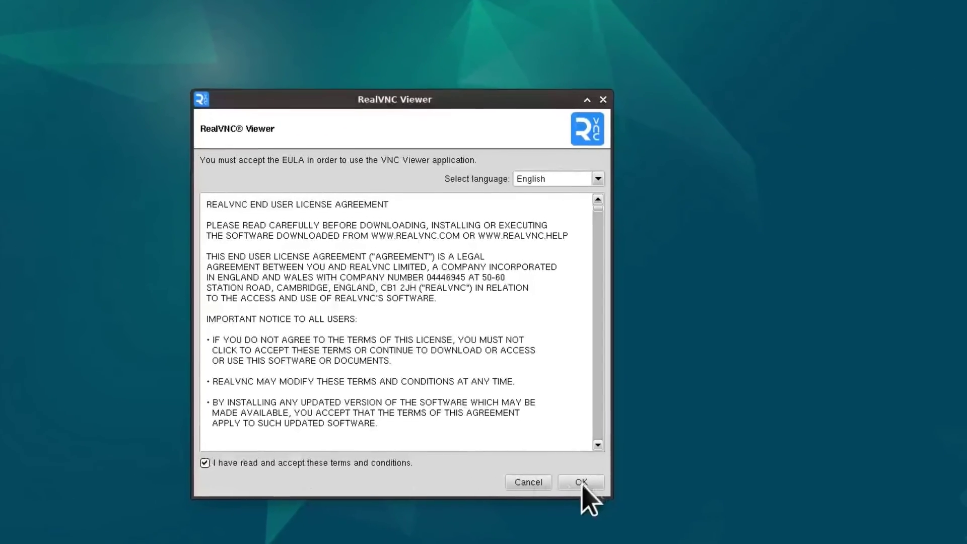
pyautogui.click(585, 491)
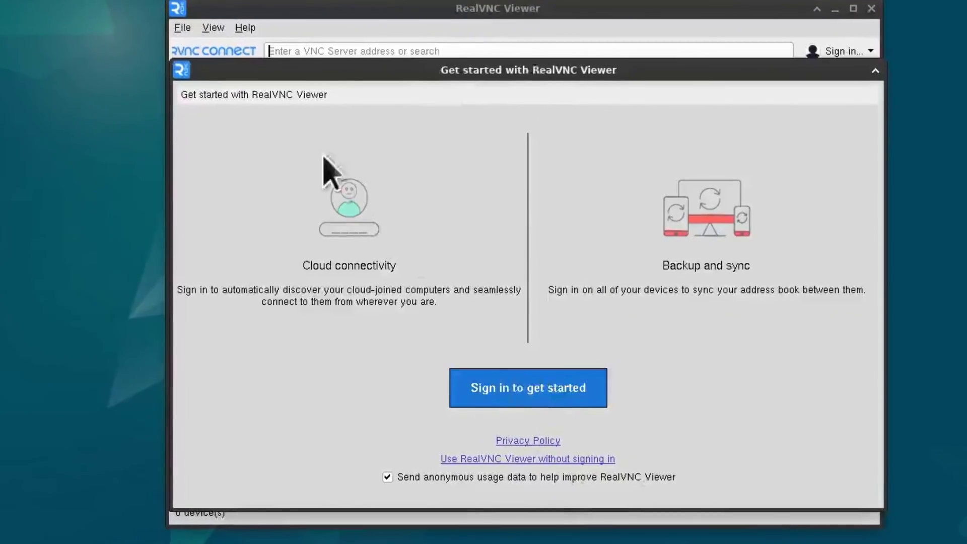
# Untick anonymous usage data sharing and close the Get started window.
pyautogui.click(384, 479)
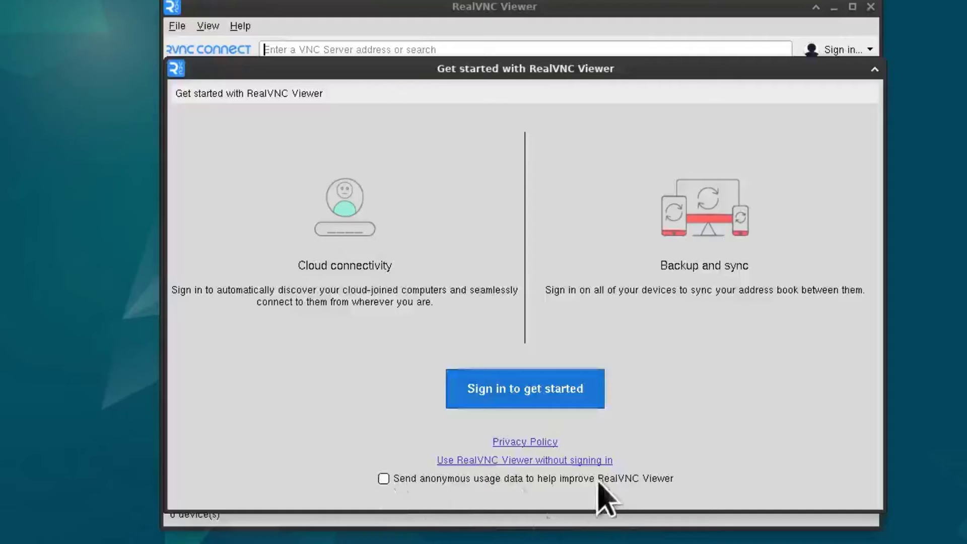
pyautogui.click(366, 49)
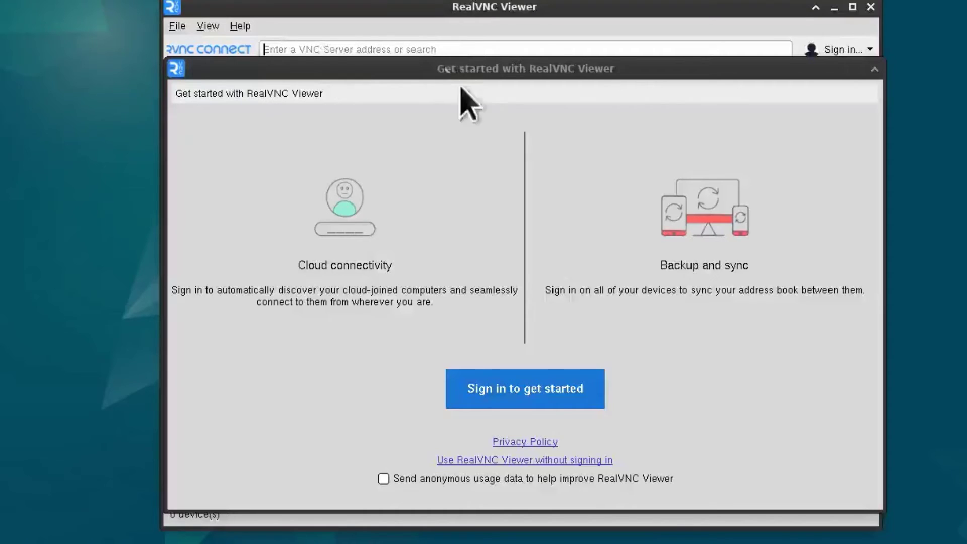
pyautogui.click(429, 295)
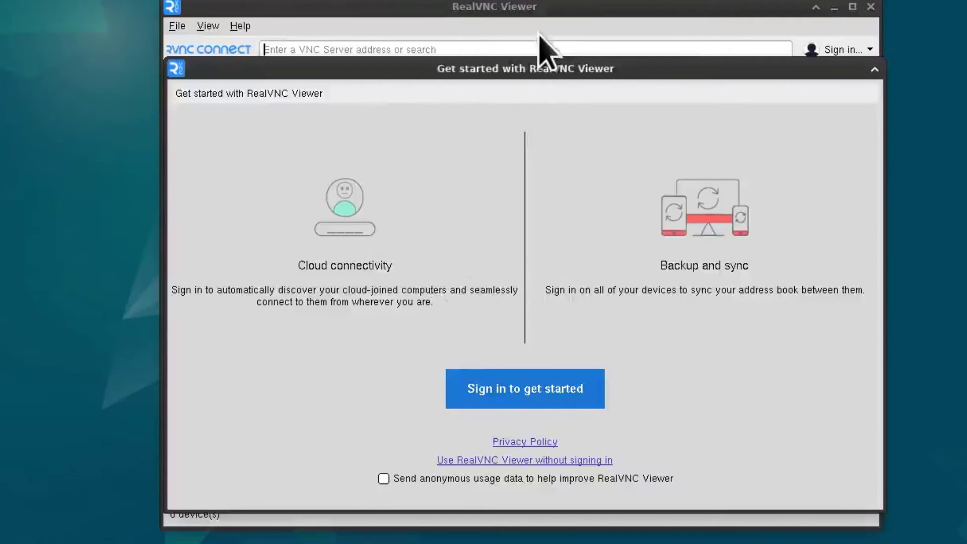
pyautogui.click(875, 70)
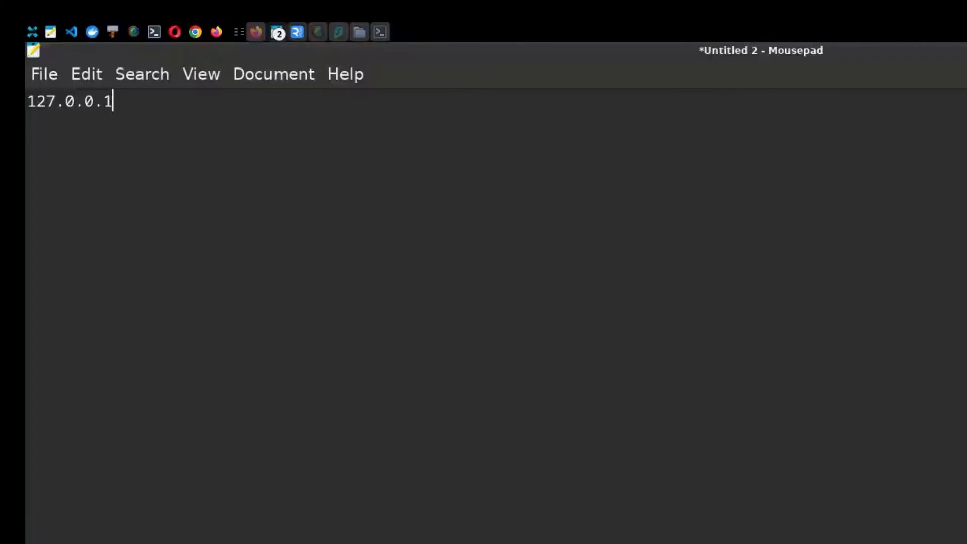
pyautogui.write(':')
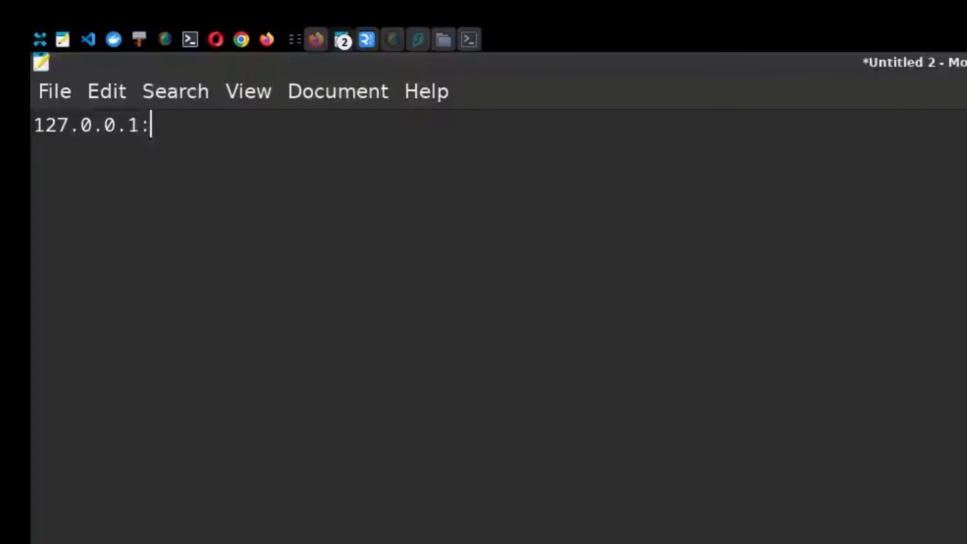
pyautogui.write('3030')
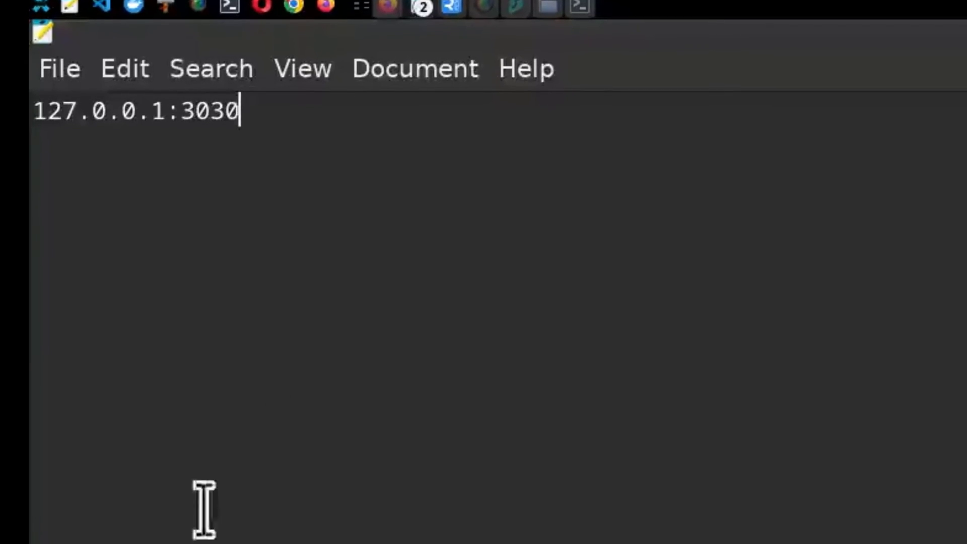
# Select the 127.0.0.1:3030 line in Mousepad and copy it.
pyautogui.tripleClick(148, 41)
pyautogui.rightClick(147, 41)
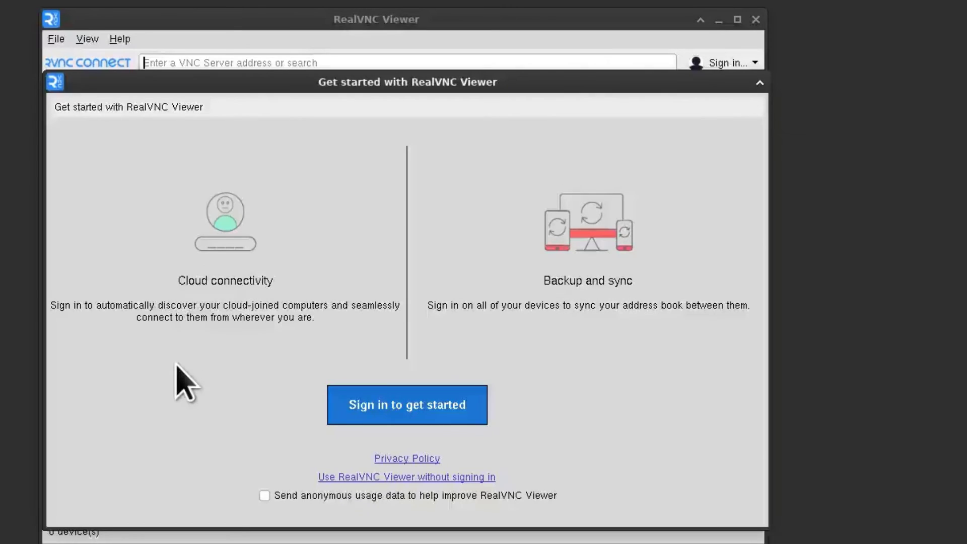
# Cancel sign-in, paste 127.0.0.1:3030 into the address bar and connect.
pyautogui.click(411, 412)
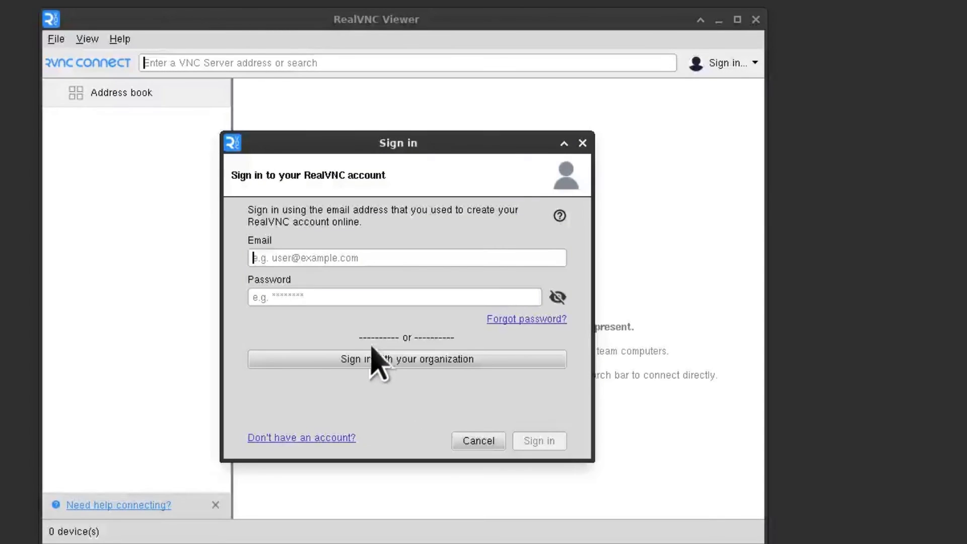
pyautogui.click(582, 143)
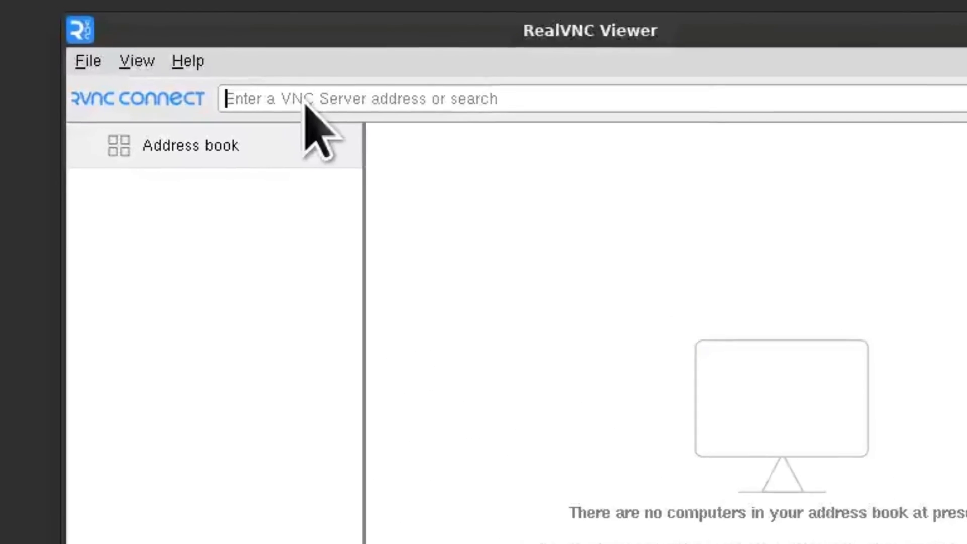
pyautogui.rightClick(194, 66)
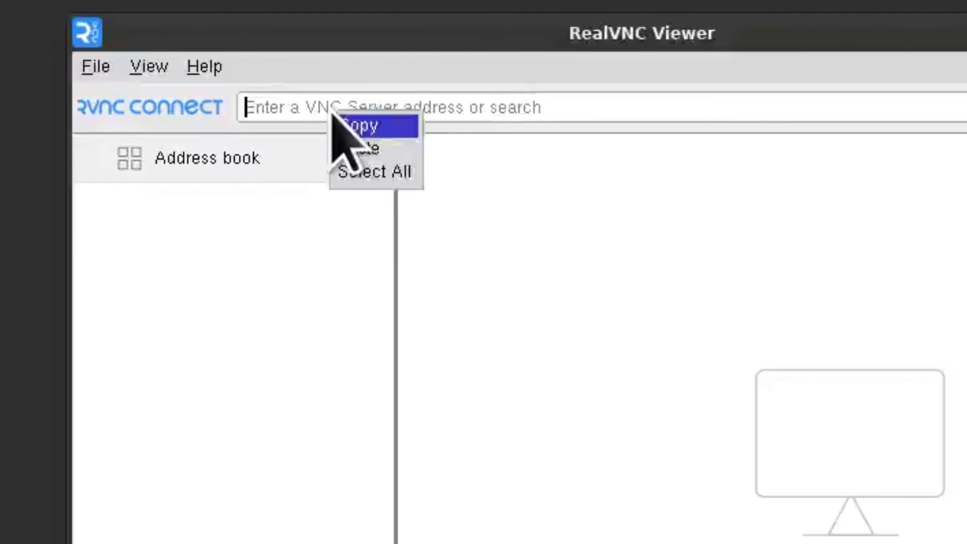
pyautogui.click(370, 149)
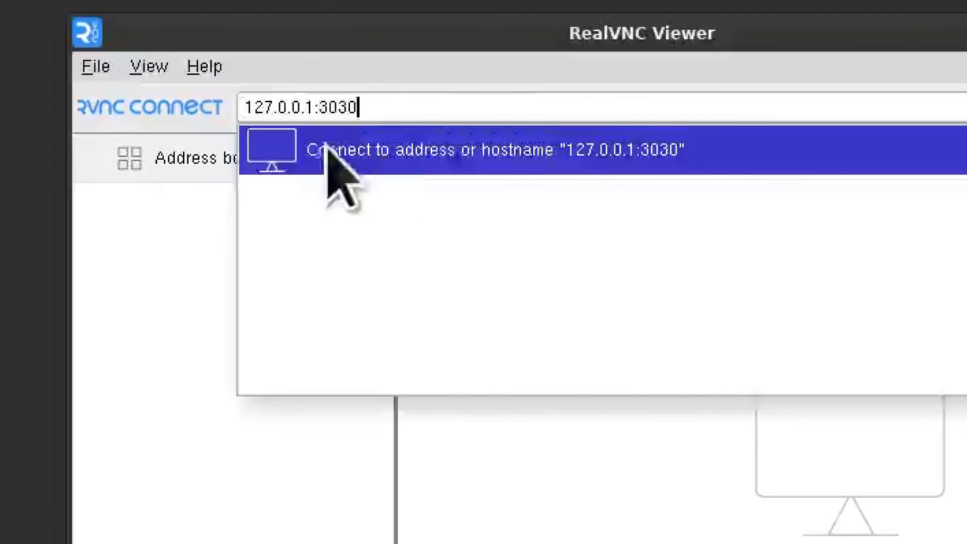
pyautogui.press('Return')
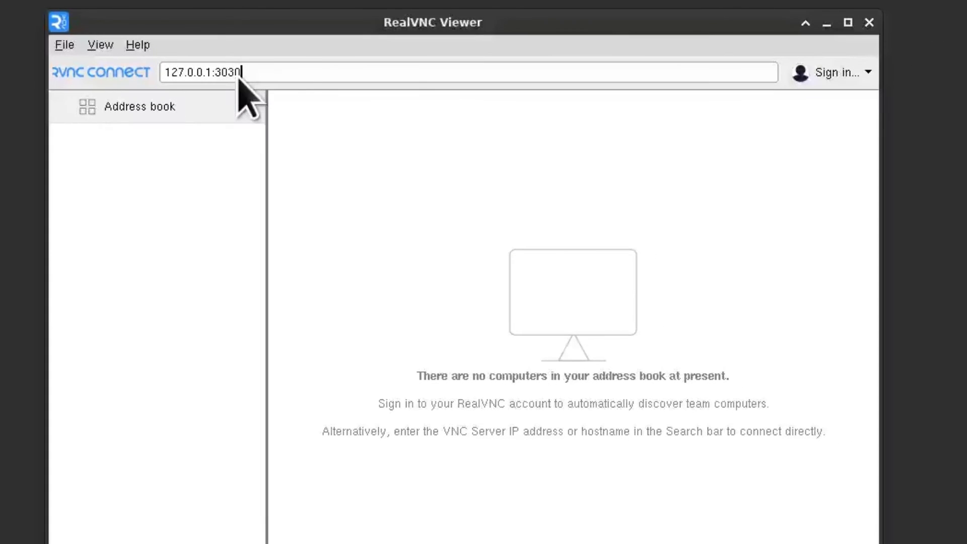
pyautogui.press('Return')
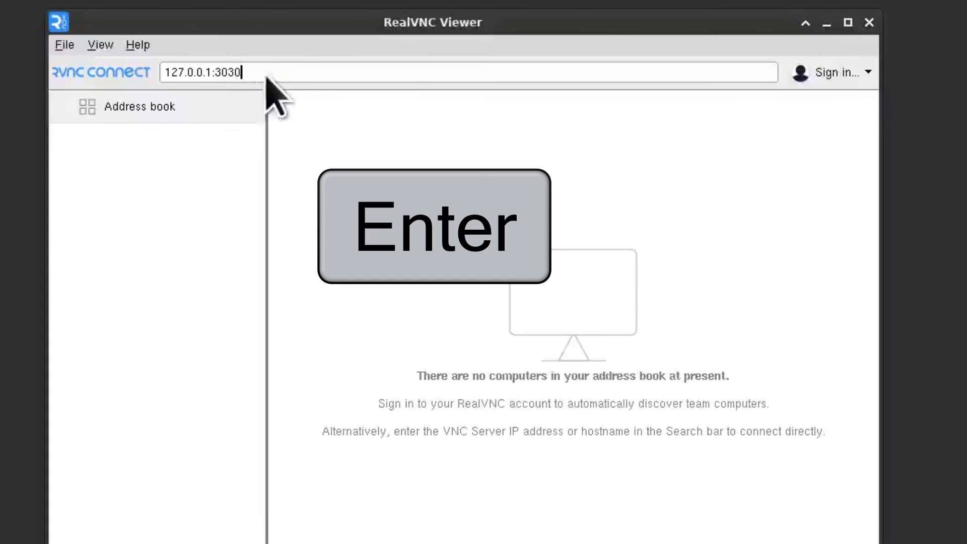
pyautogui.press('Return')
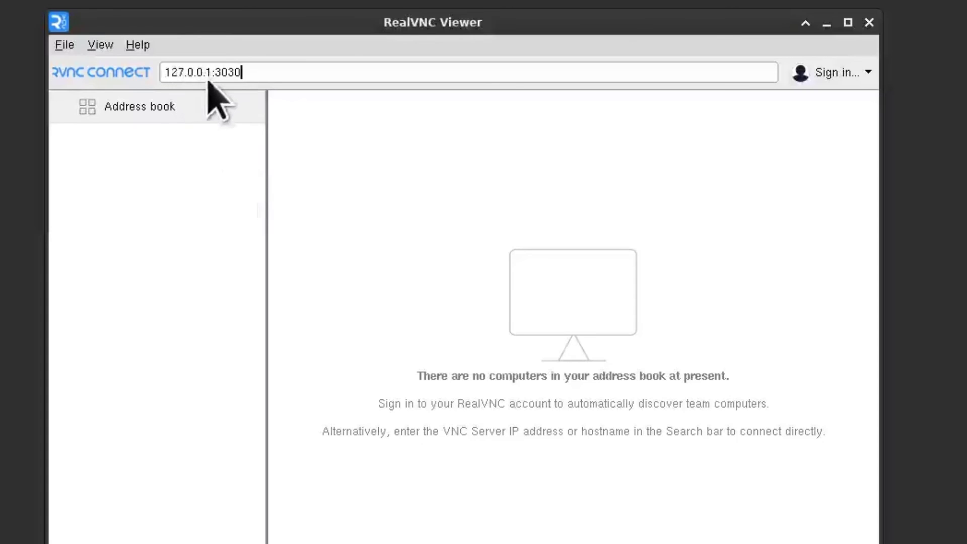
pyautogui.press('Return')
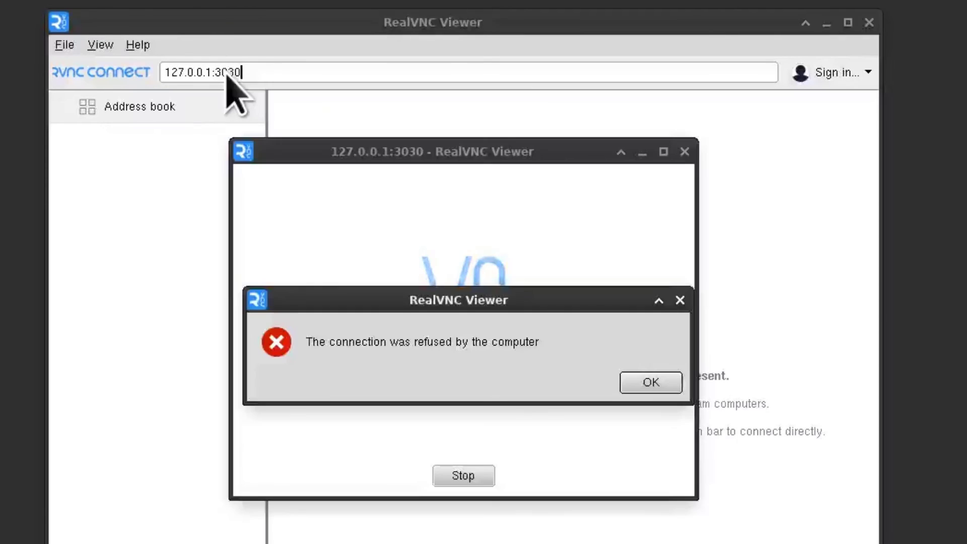